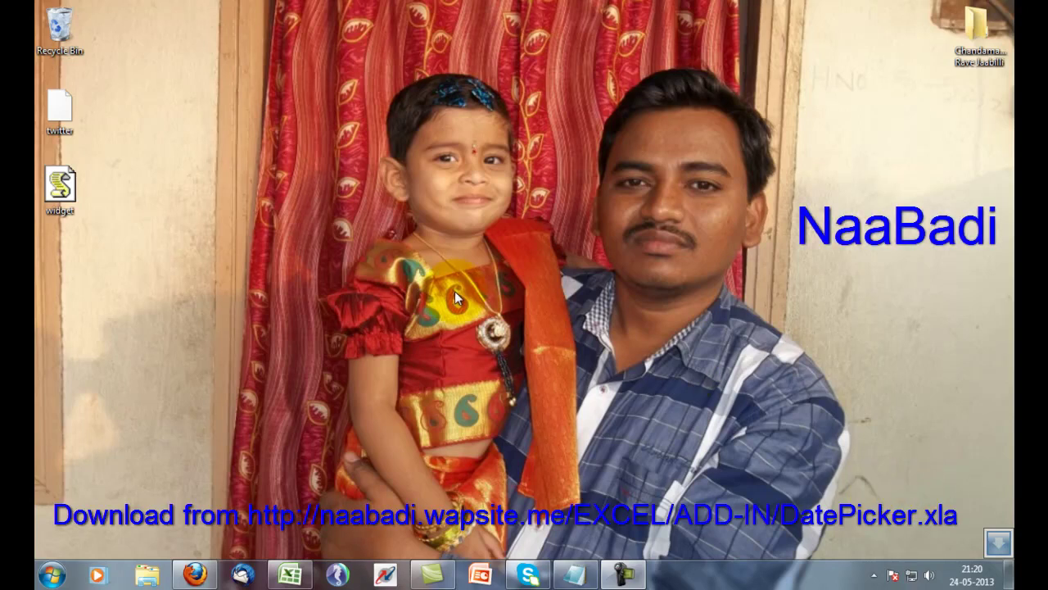
Bring back the blank Book1 workbook, view a cell's context menu, then close Excel.
left_click(293, 576)
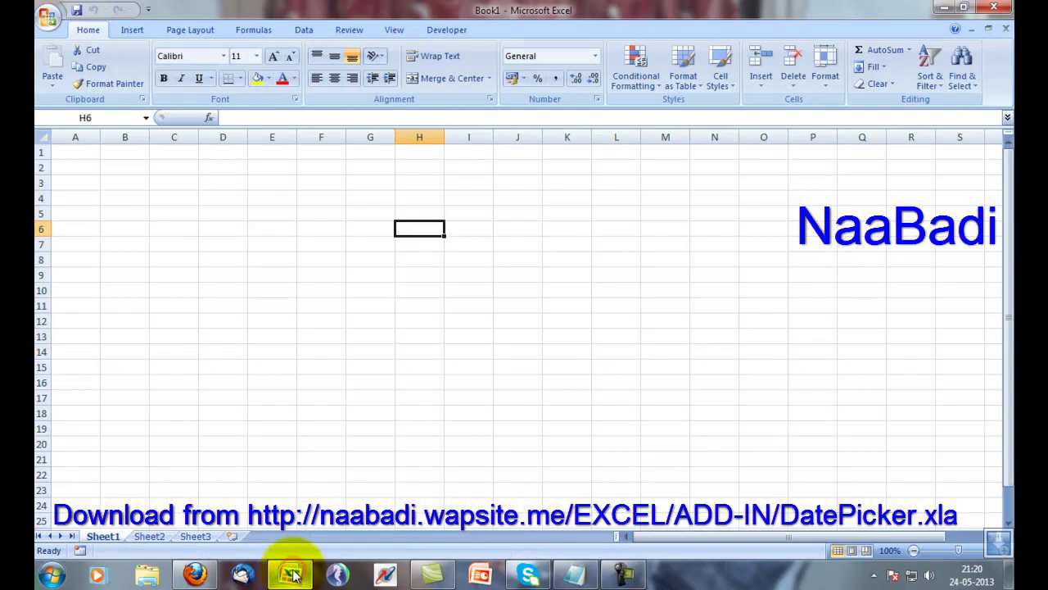
right_click(435, 262)
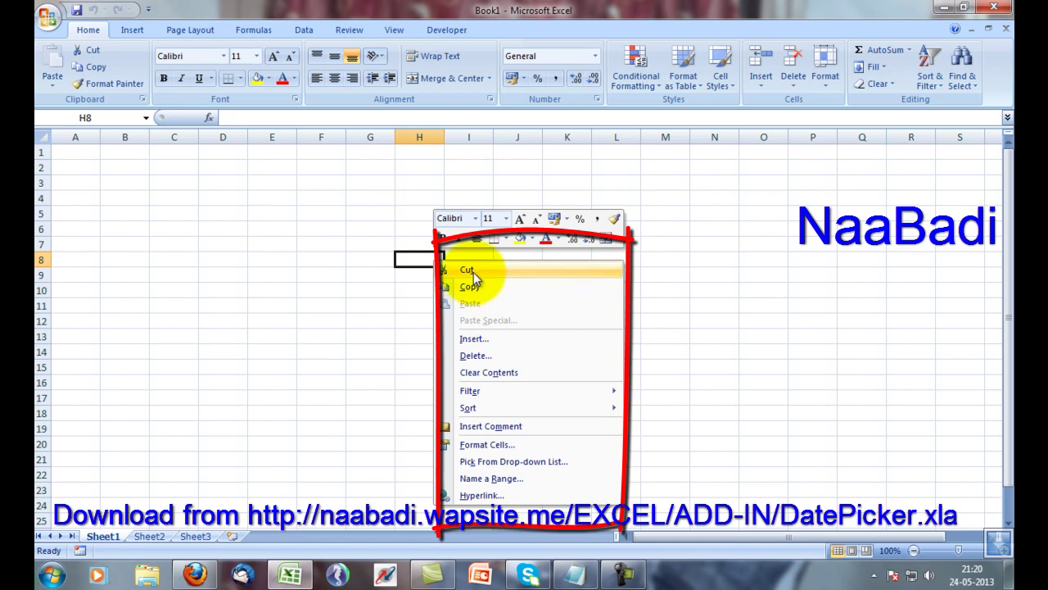
left_click(993, 9)
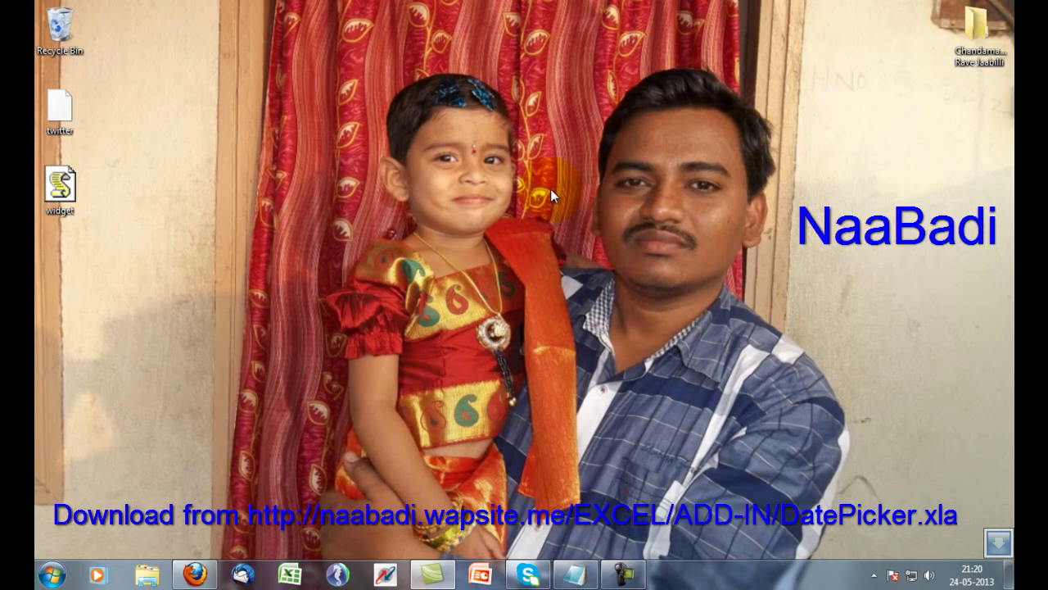
Open Windows Explorer and browse to the DOWNLOADS folder on EXTRA (G:).
left_click(147, 574)
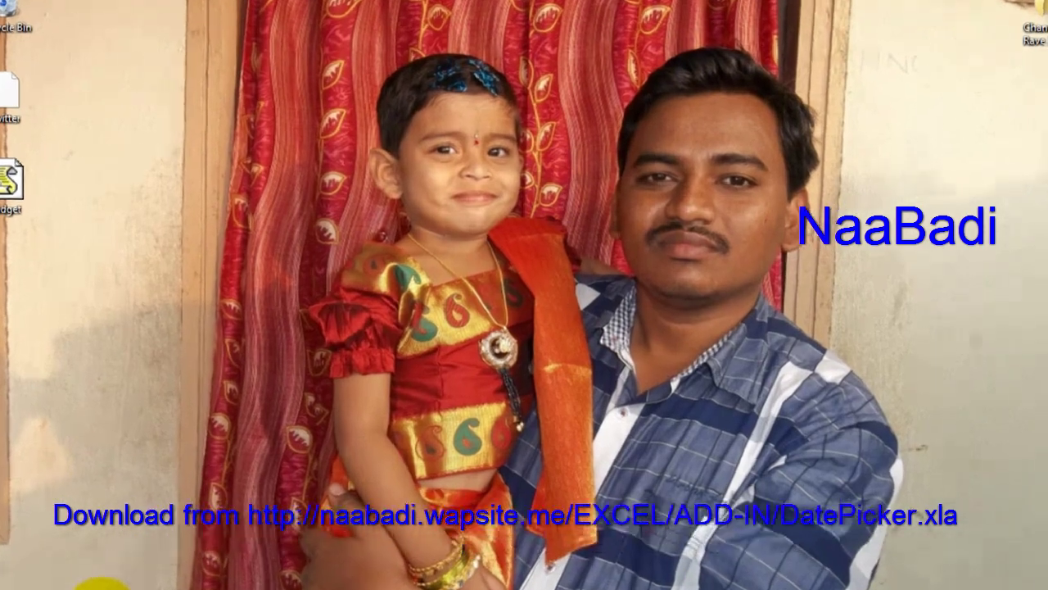
left_click(165, 495)
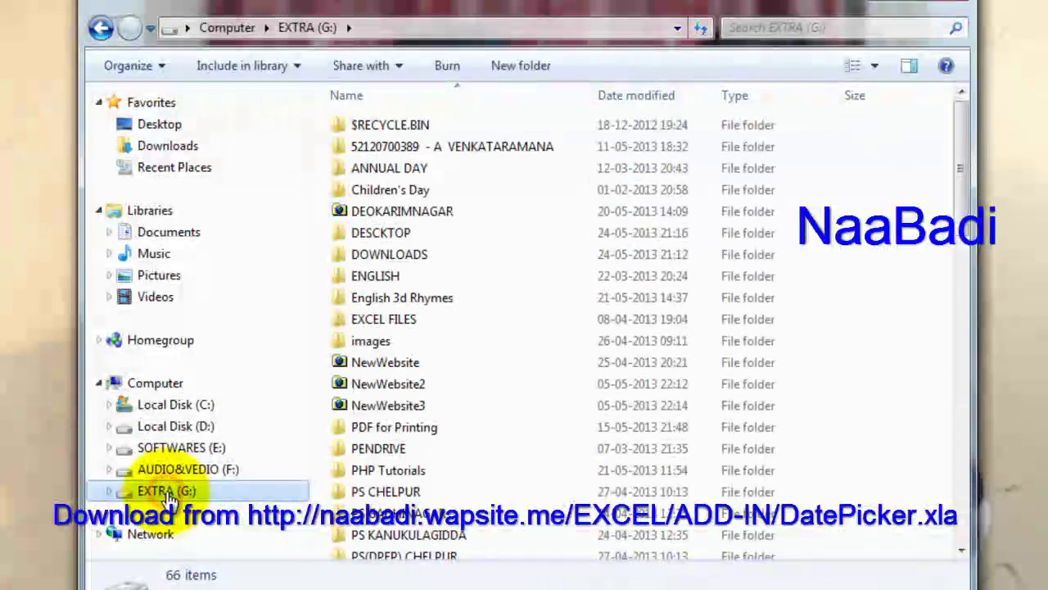
double_click(414, 258)
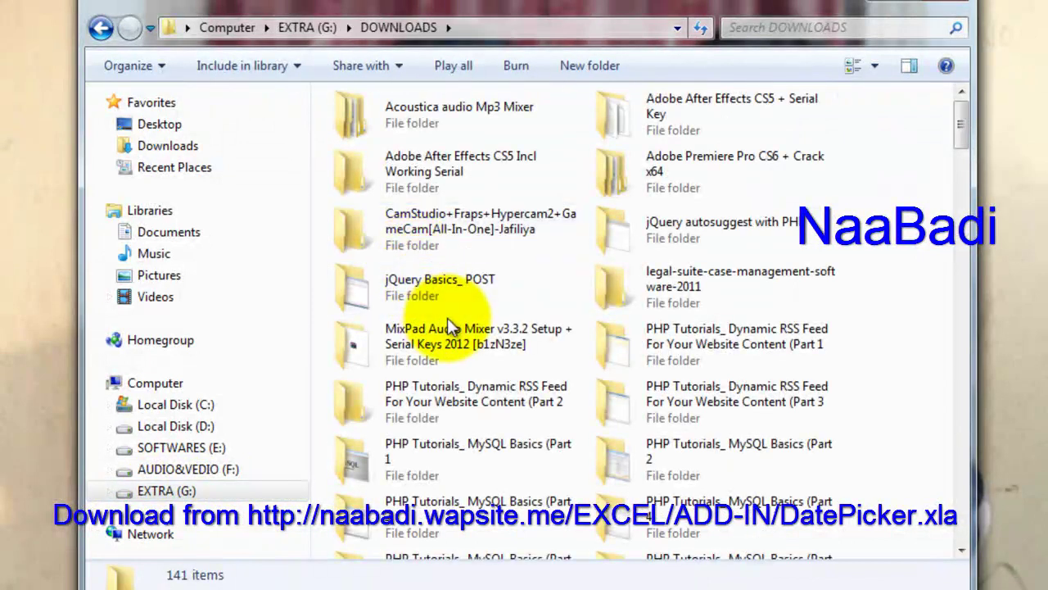
scroll(418, 336, "down", 5)
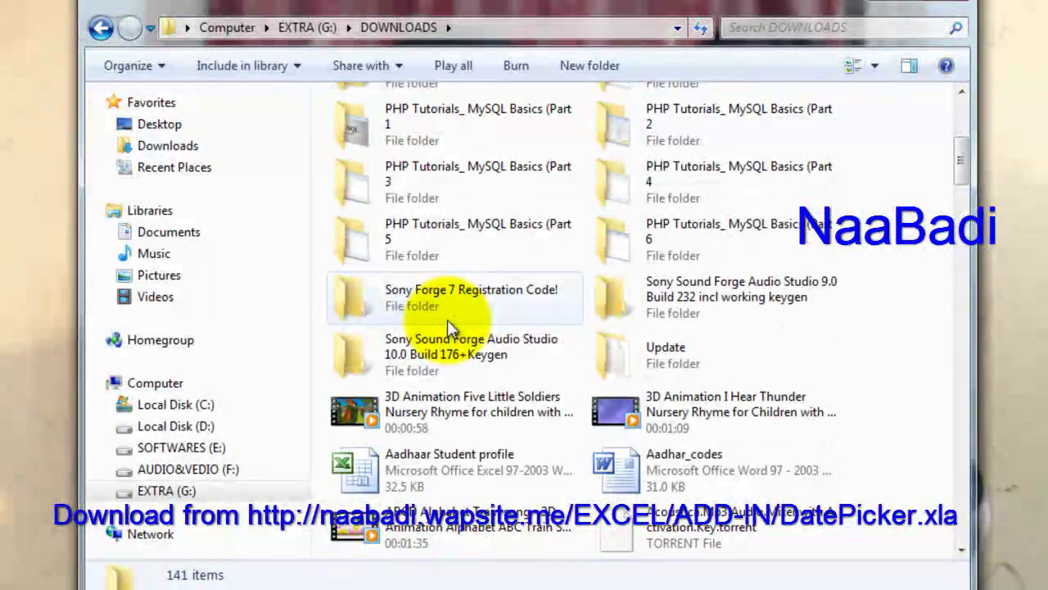
scroll(449, 326, "down", 3)
scroll(449, 326, "down", 3)
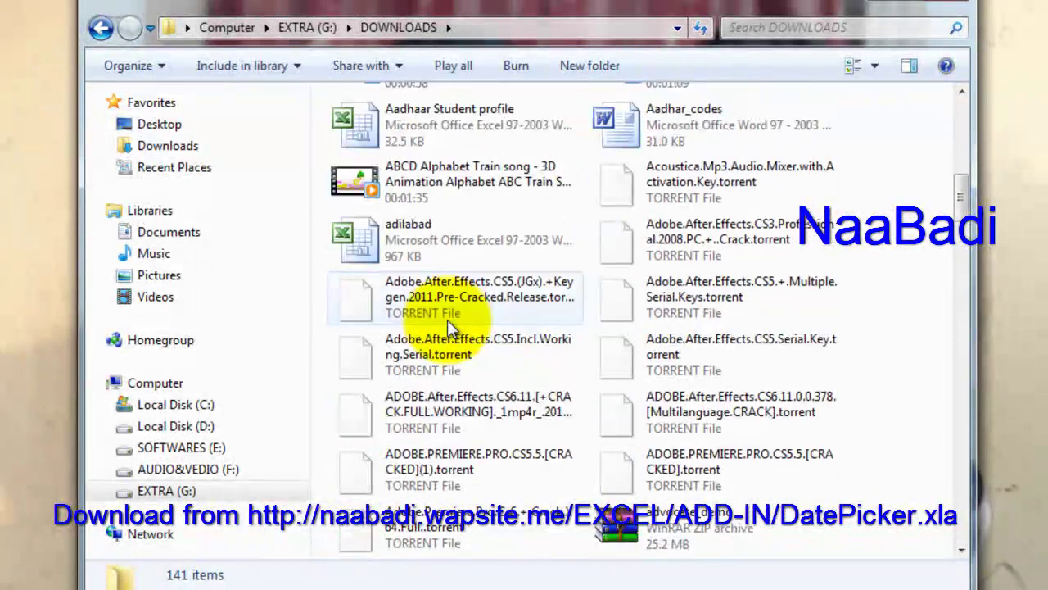
scroll(449, 326, "down", 3)
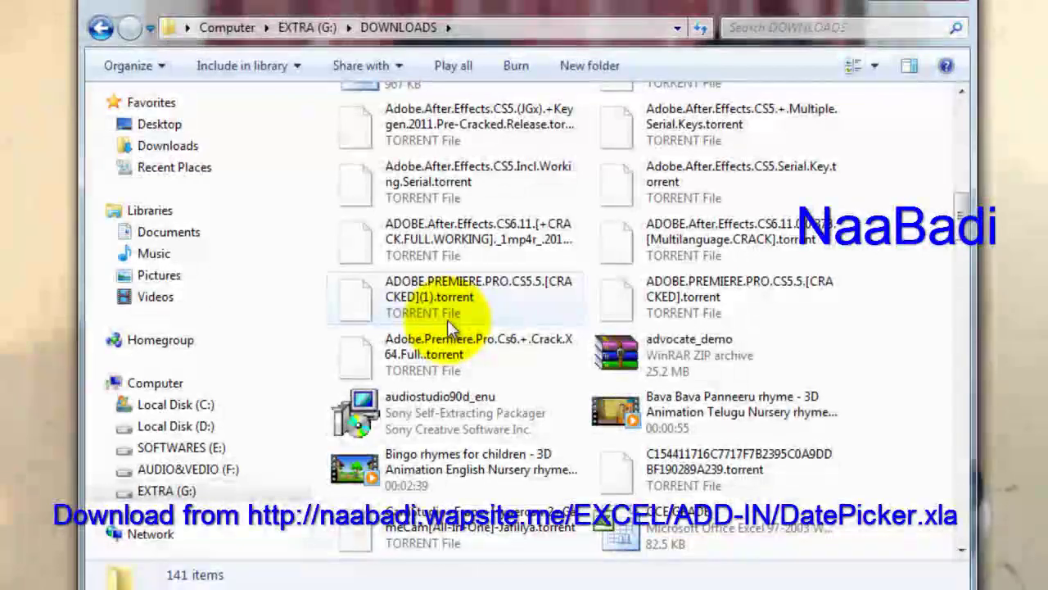
scroll(449, 326, "down", 3)
scroll(449, 326, "down", 3)
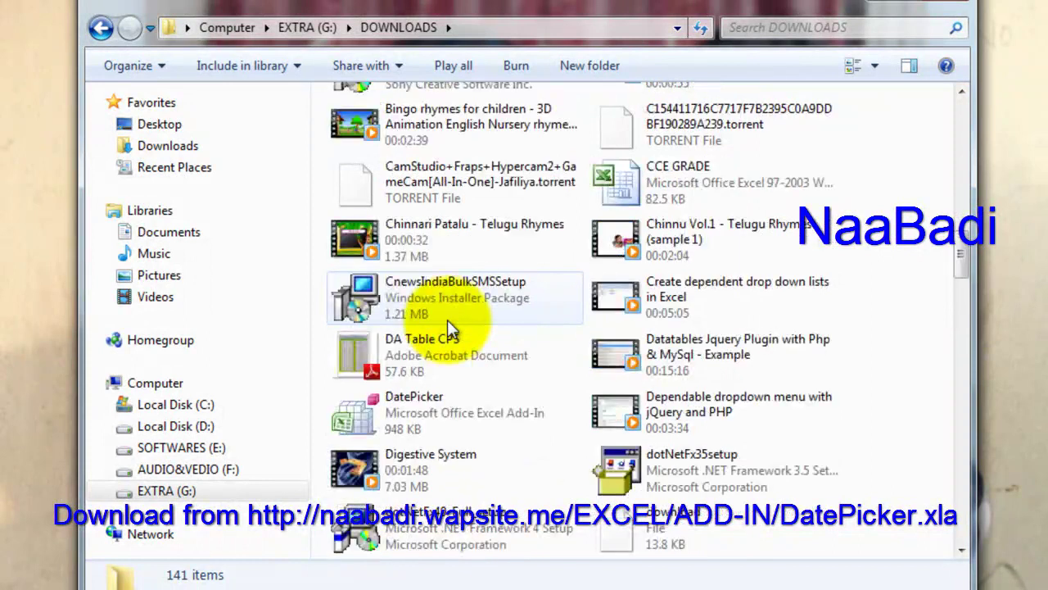
Copy the DatePicker add-in file and switch to Local Disk (C:).
left_click(354, 419)
right_click(354, 420)
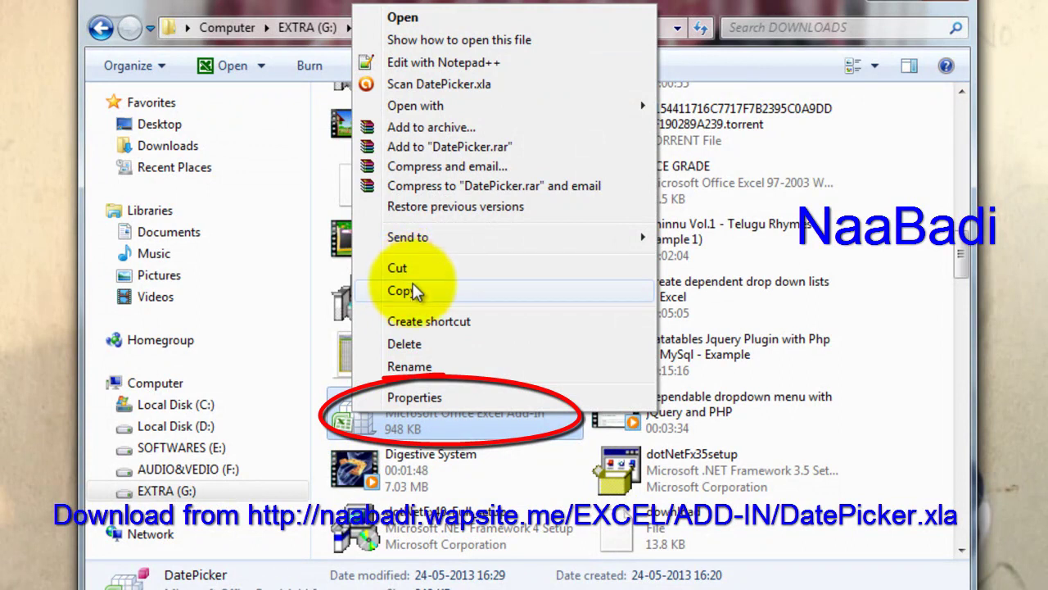
left_click(413, 291)
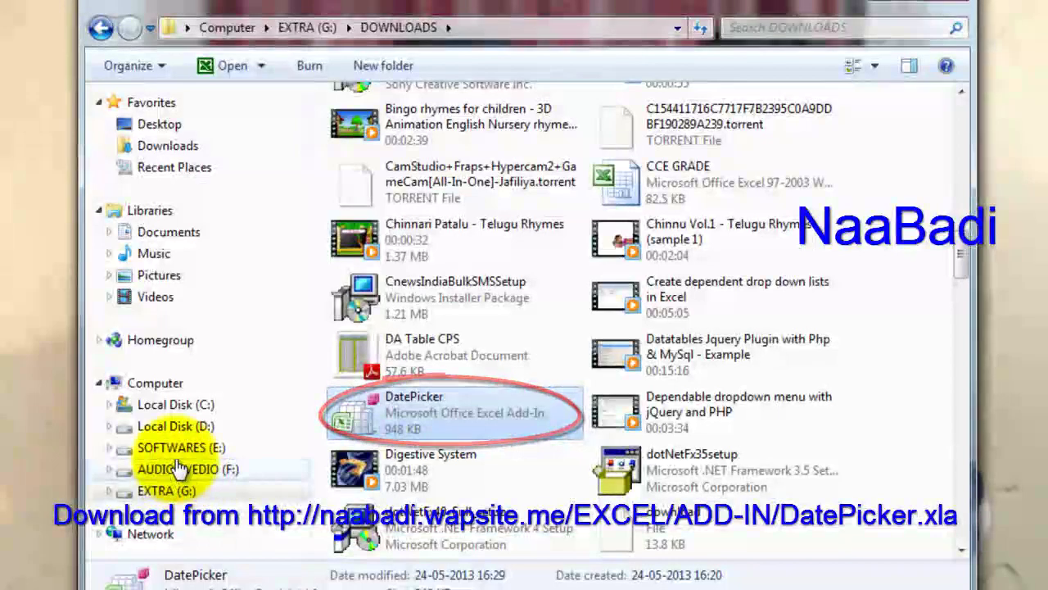
left_click(176, 405)
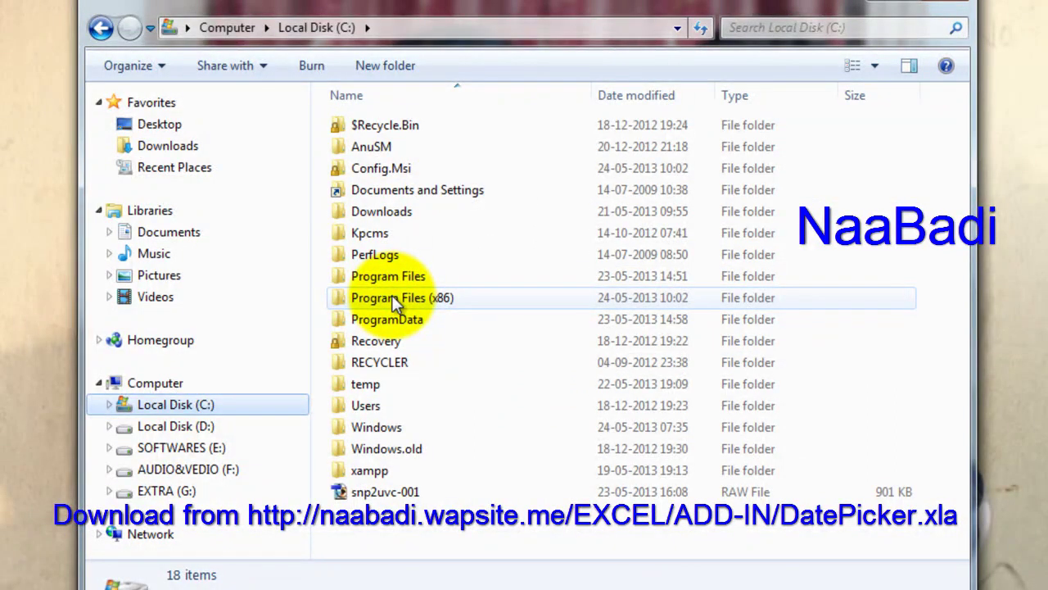
Navigate into C:\Program Files (x86)\Microsoft Office\Office12\XLSTART.
double_click(393, 300)
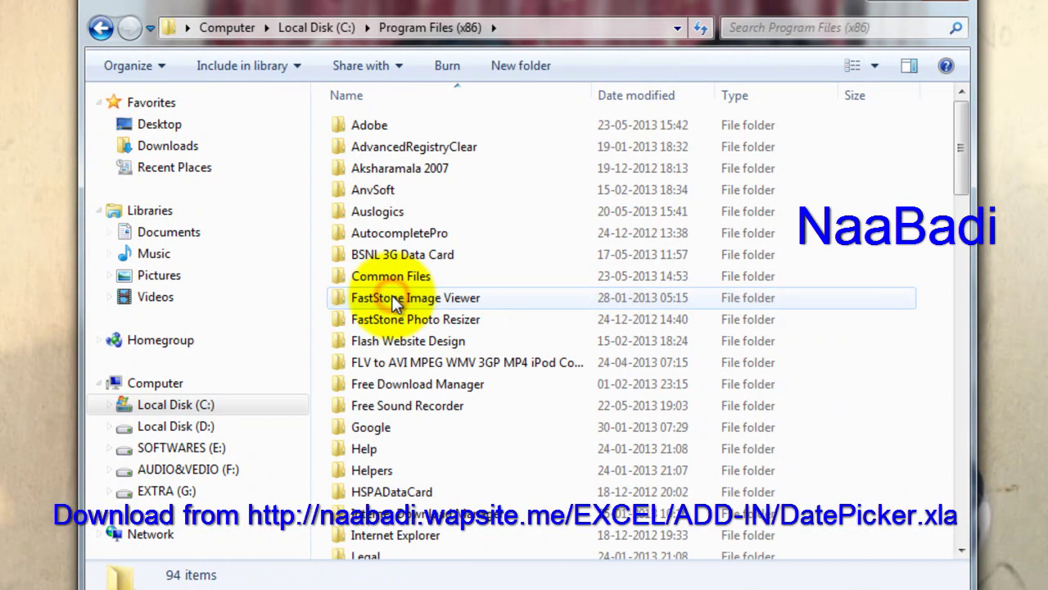
scroll(393, 416, "down", 2)
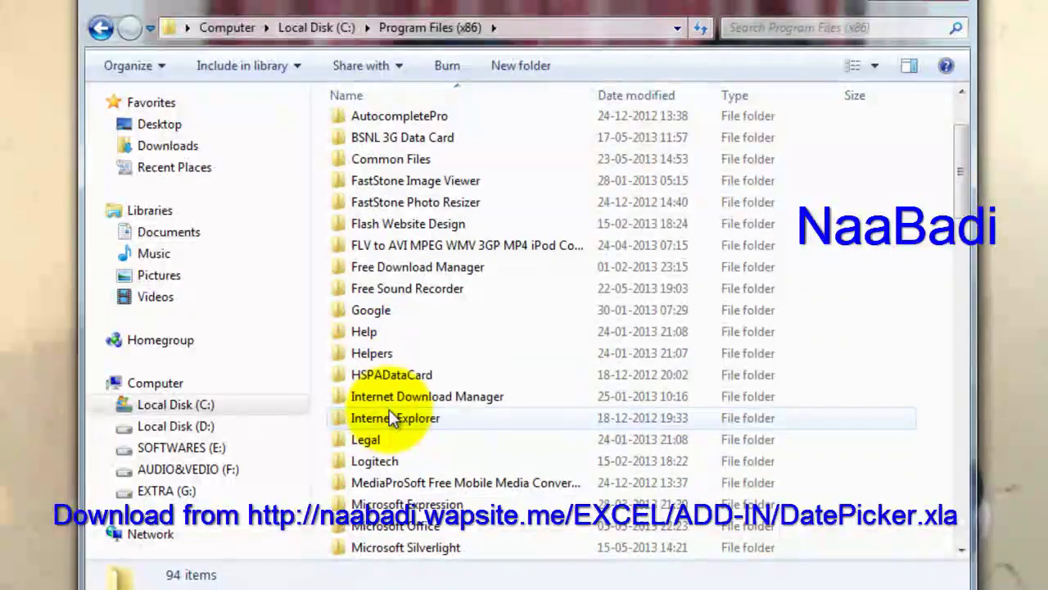
scroll(391, 418, "down", 1)
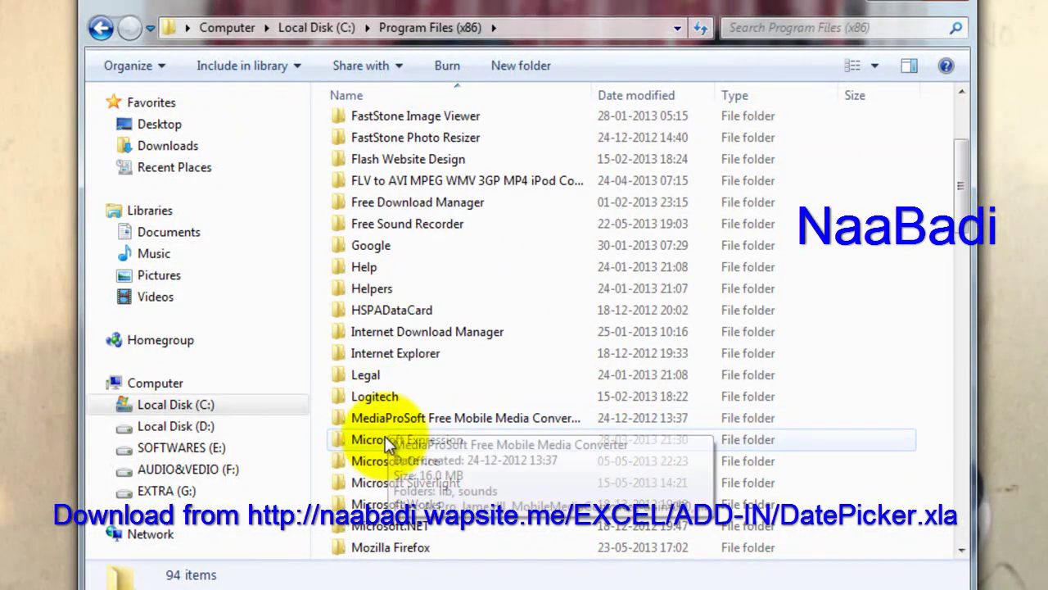
double_click(384, 460)
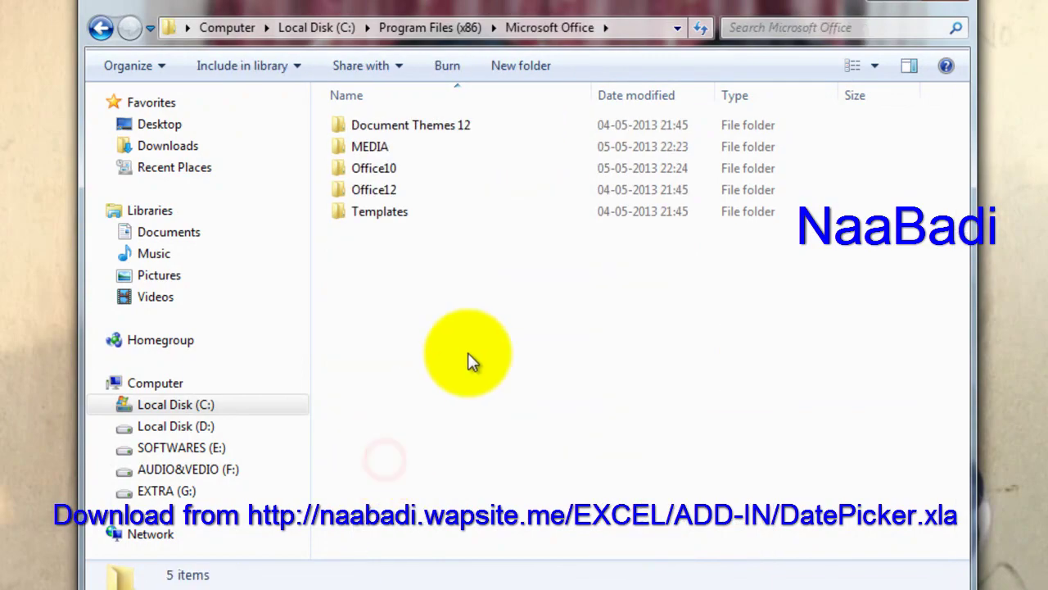
mouse_move(374, 168)
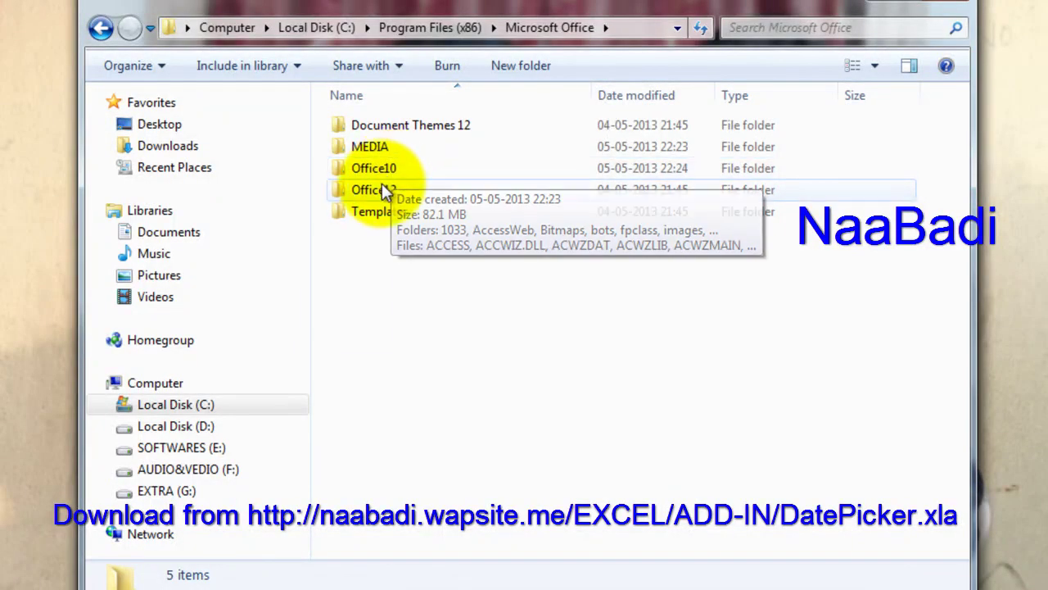
double_click(382, 194)
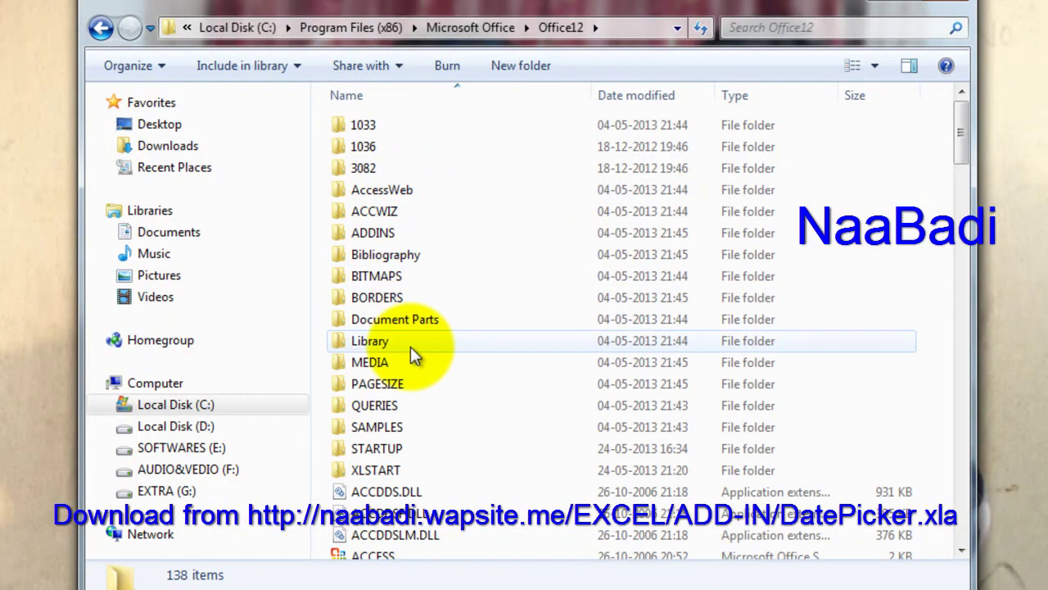
scroll(410, 348, "down", 1)
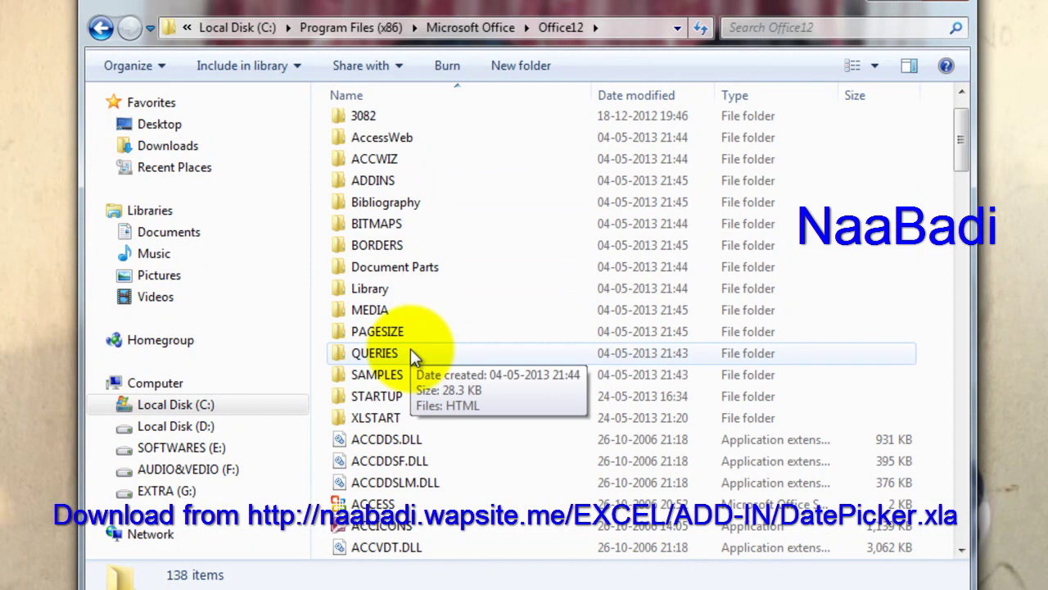
scroll(411, 348, "down", 2)
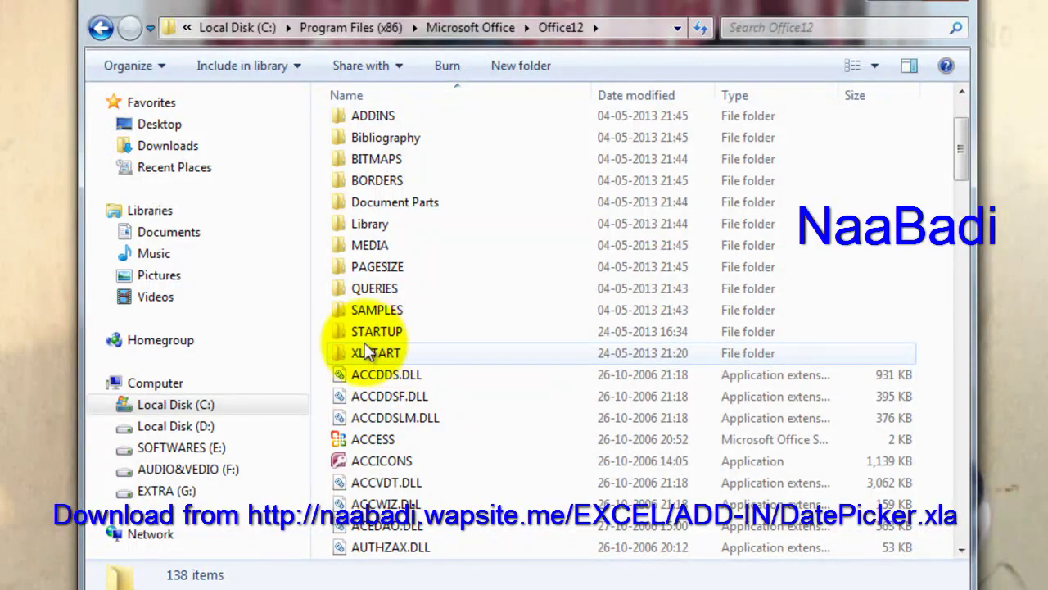
double_click(383, 355)
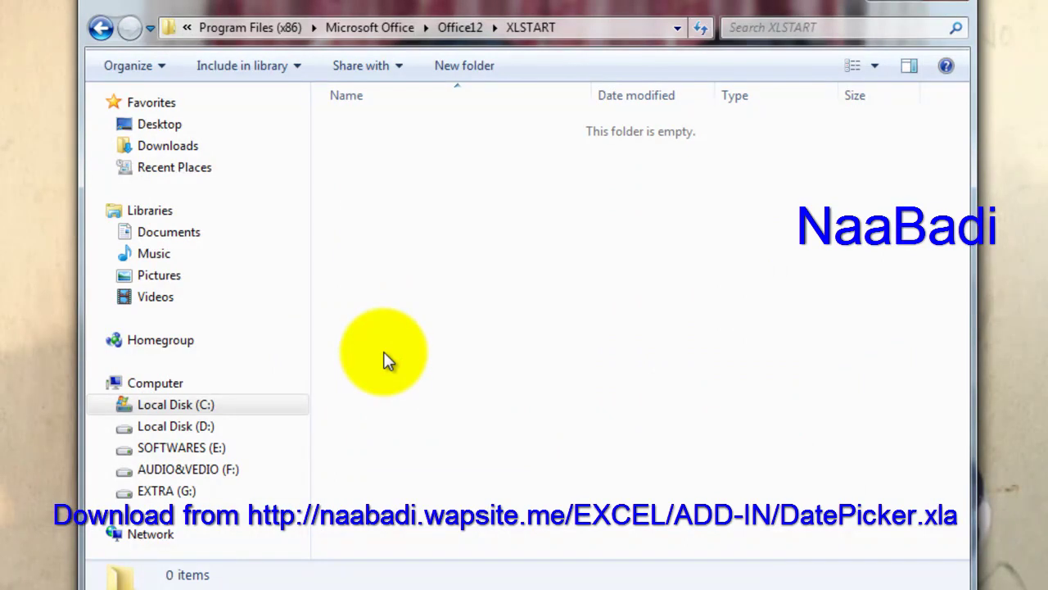
Paste the DatePicker add-in into XLSTART and minimize the Explorer window.
right_click(386, 175)
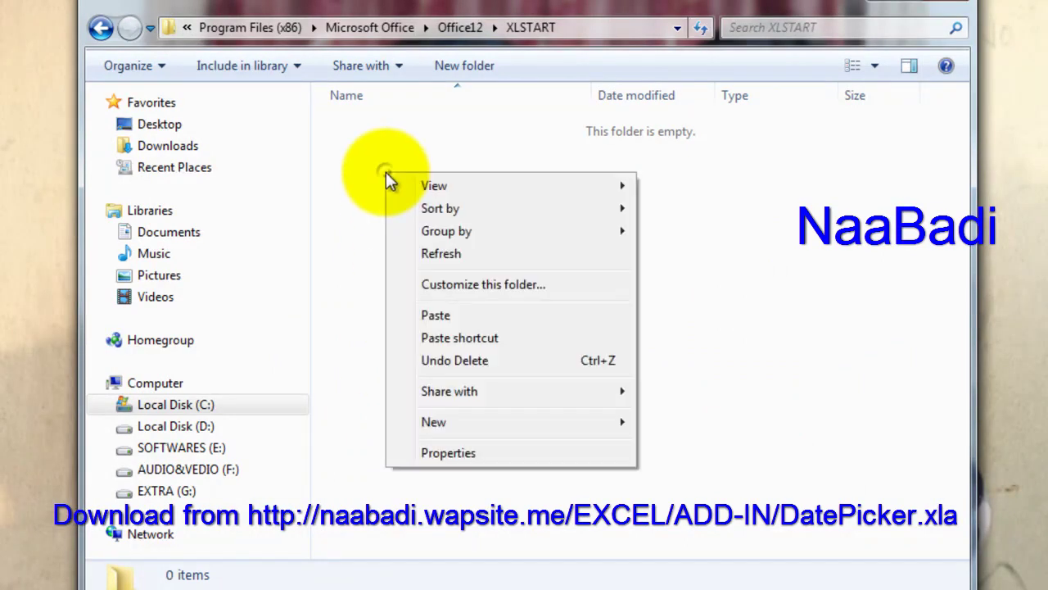
left_click(436, 315)
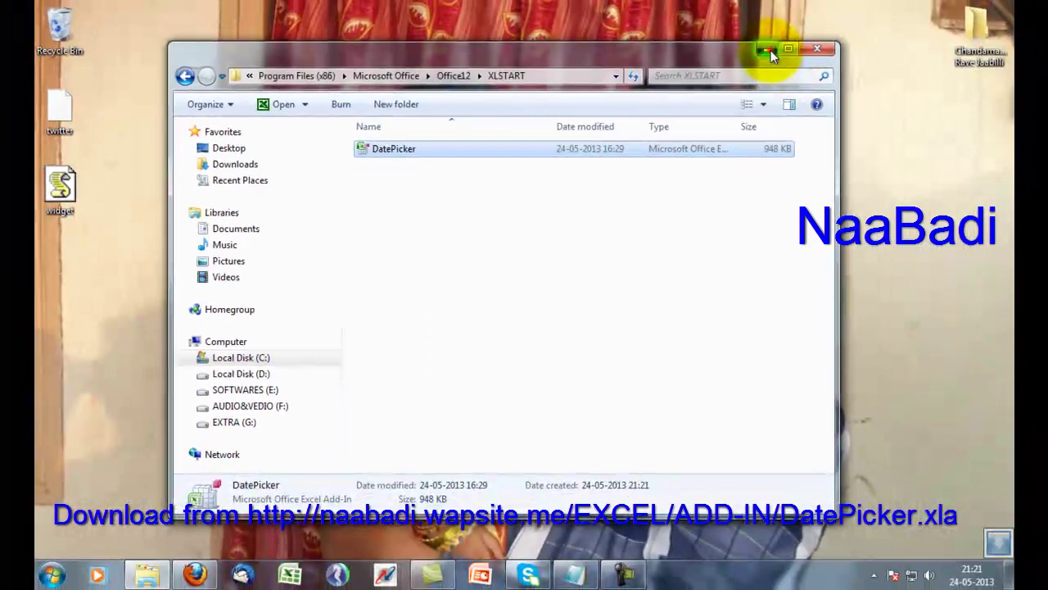
left_click(770, 51)
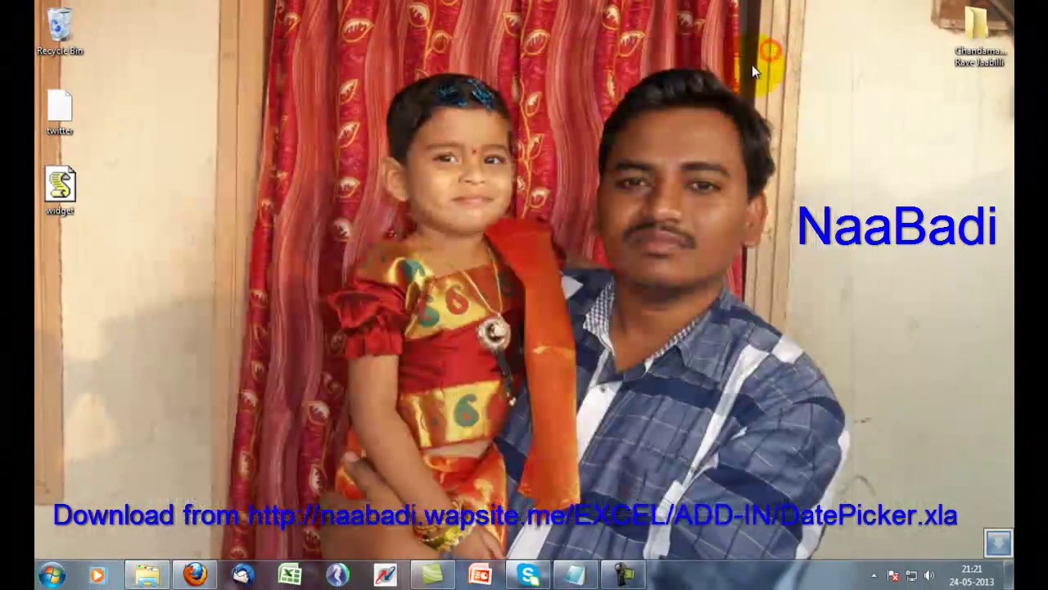
Launch Excel with a blank workbook and choose Pick from Calendar on cell H7.
left_click(288, 575)
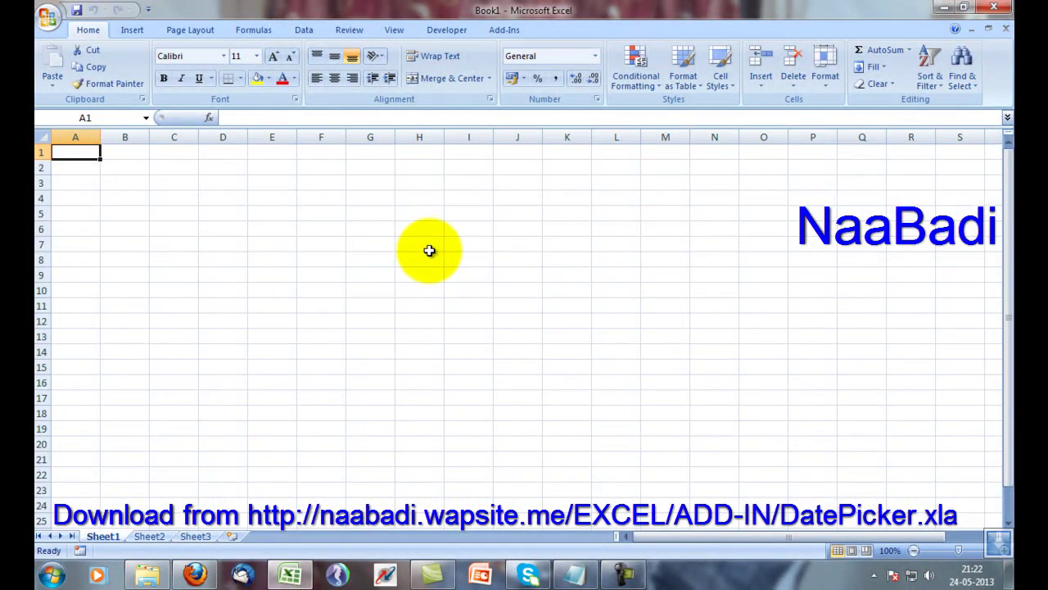
left_click(429, 250)
right_click(428, 249)
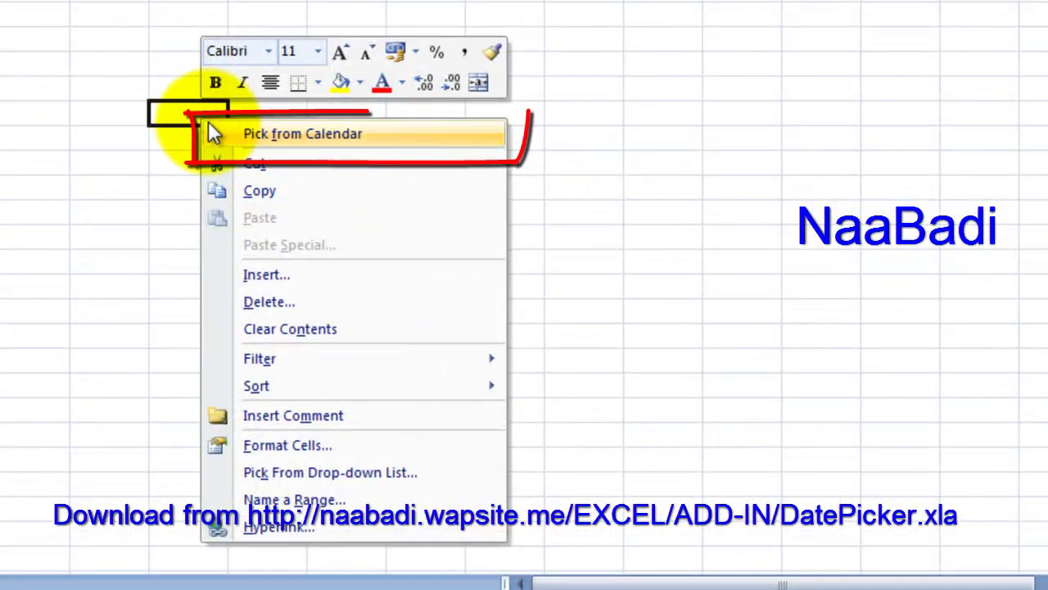
left_click(290, 135)
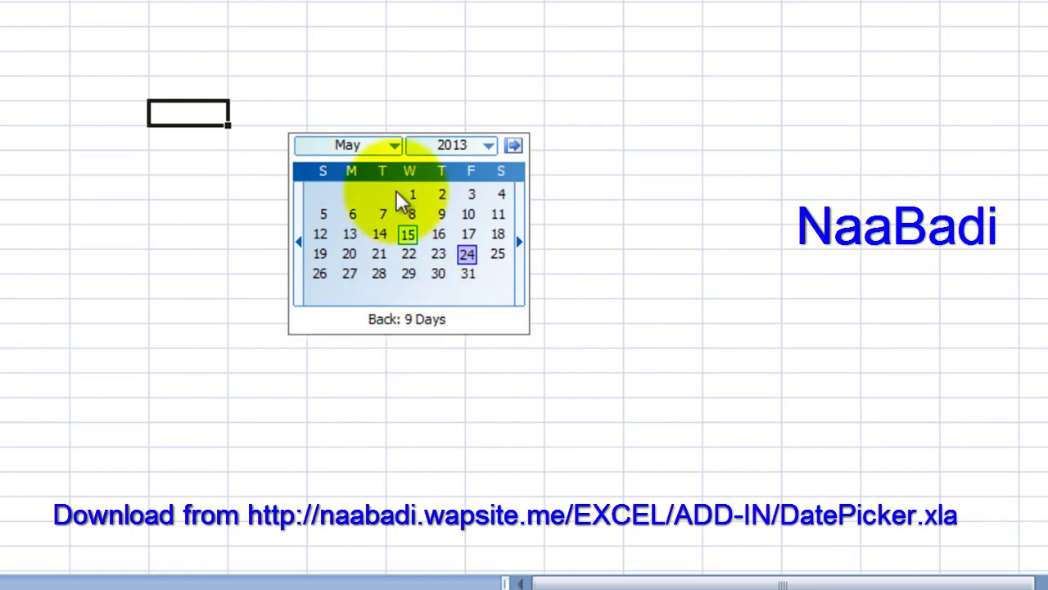
Pick 24 May 2013 from the calendar into H7 and widen column H to show it.
left_click(394, 145)
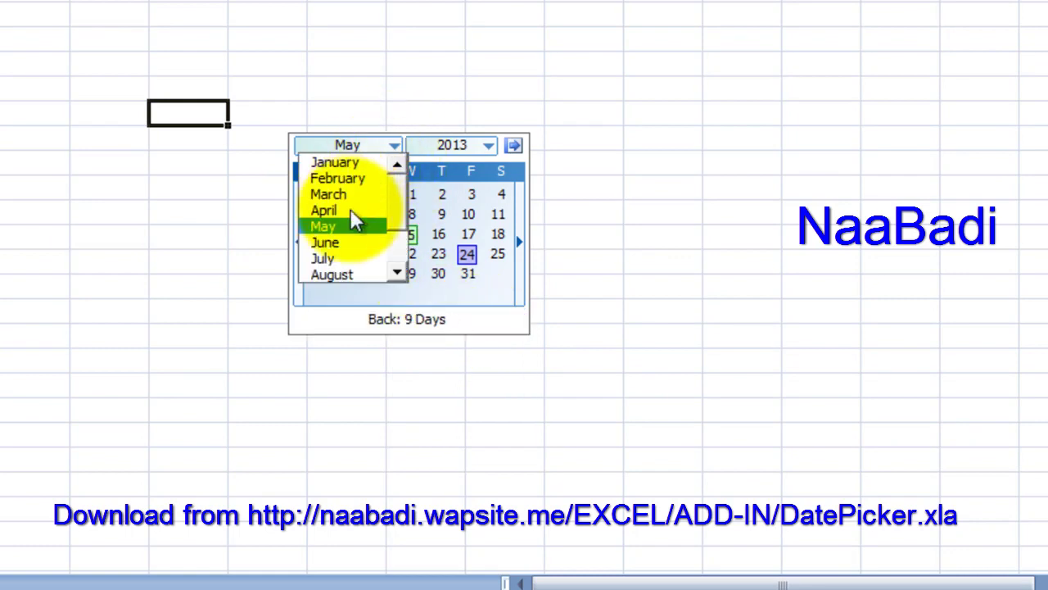
mouse_move(397, 207)
left_mouse_down()
mouse_move(401, 221)
mouse_move(402, 187)
left_mouse_up()
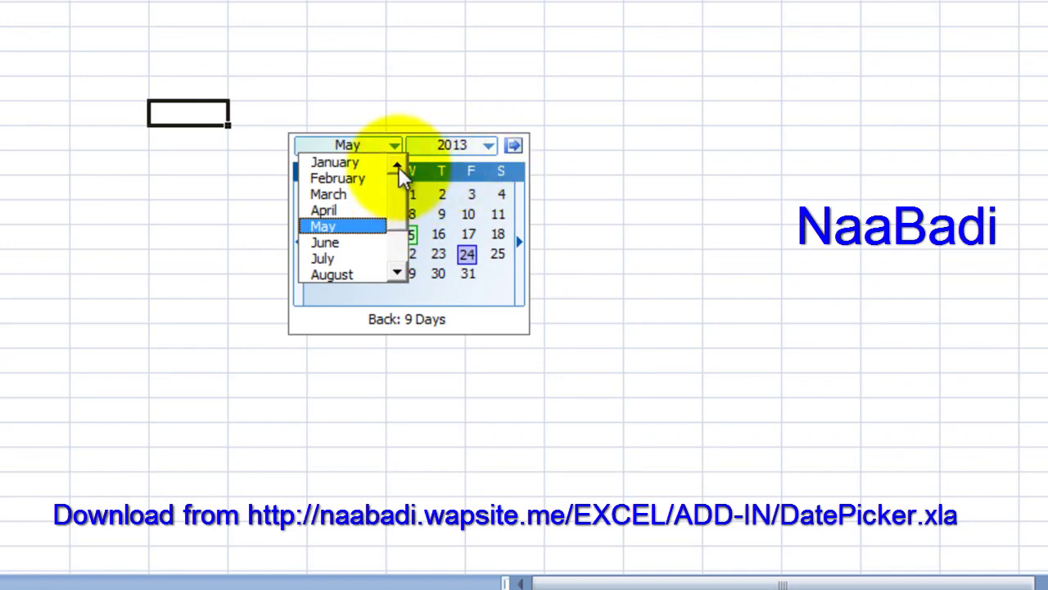
left_click(370, 224)
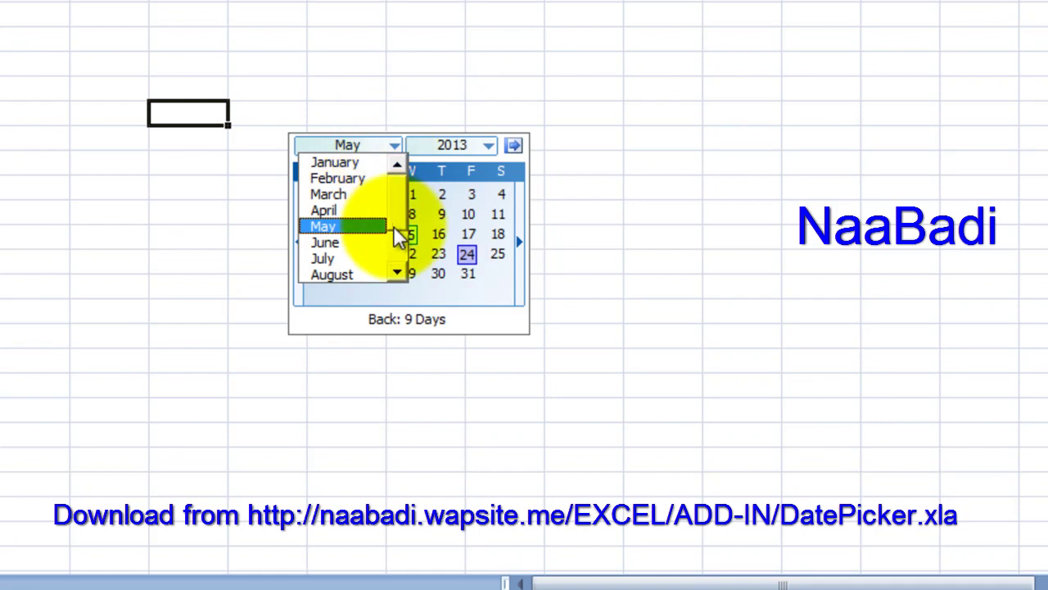
left_click(374, 212)
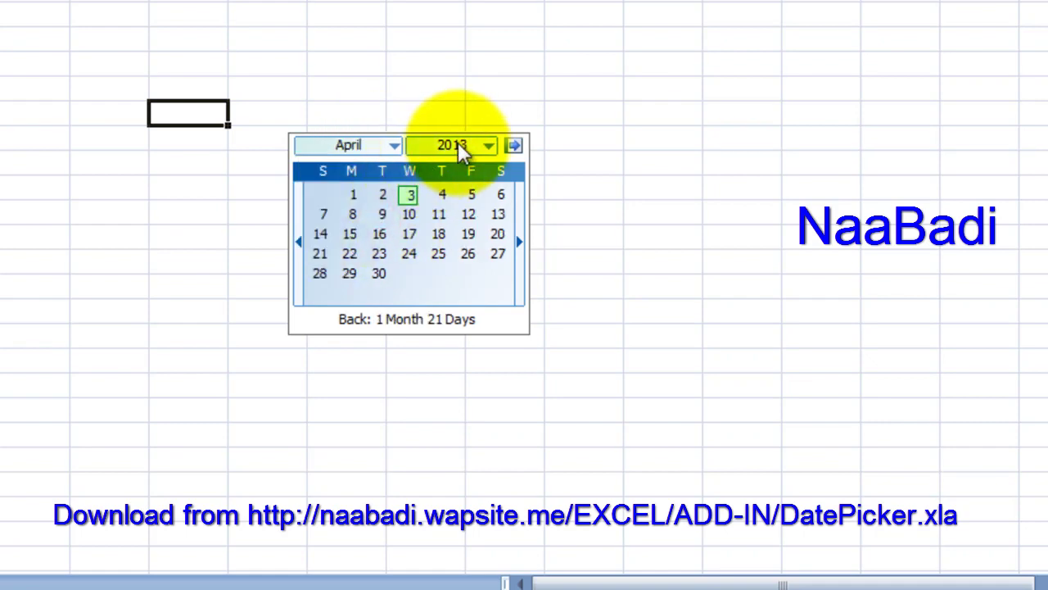
left_click(394, 145)
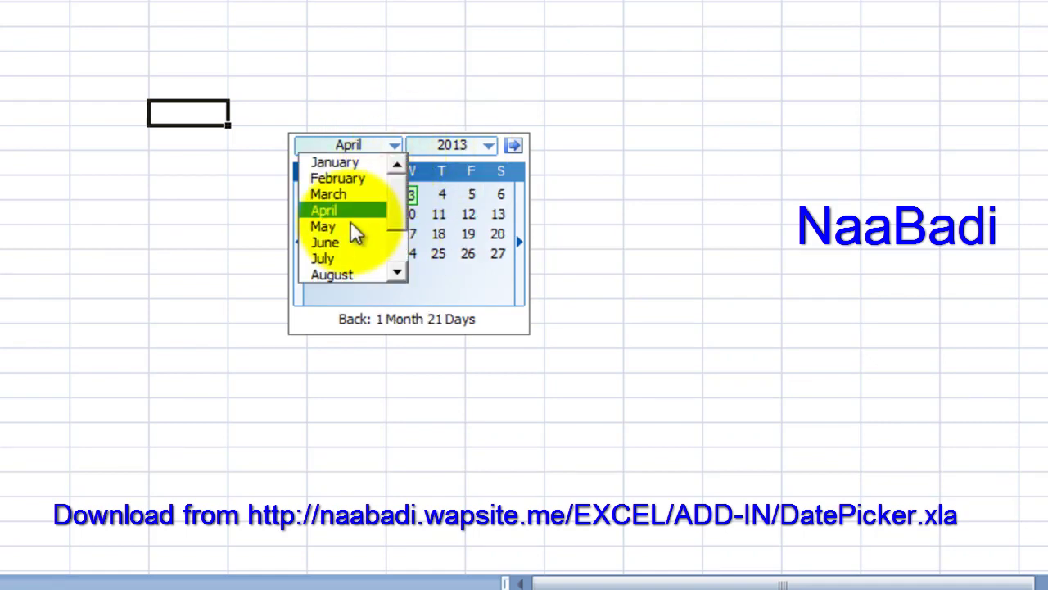
left_click(352, 229)
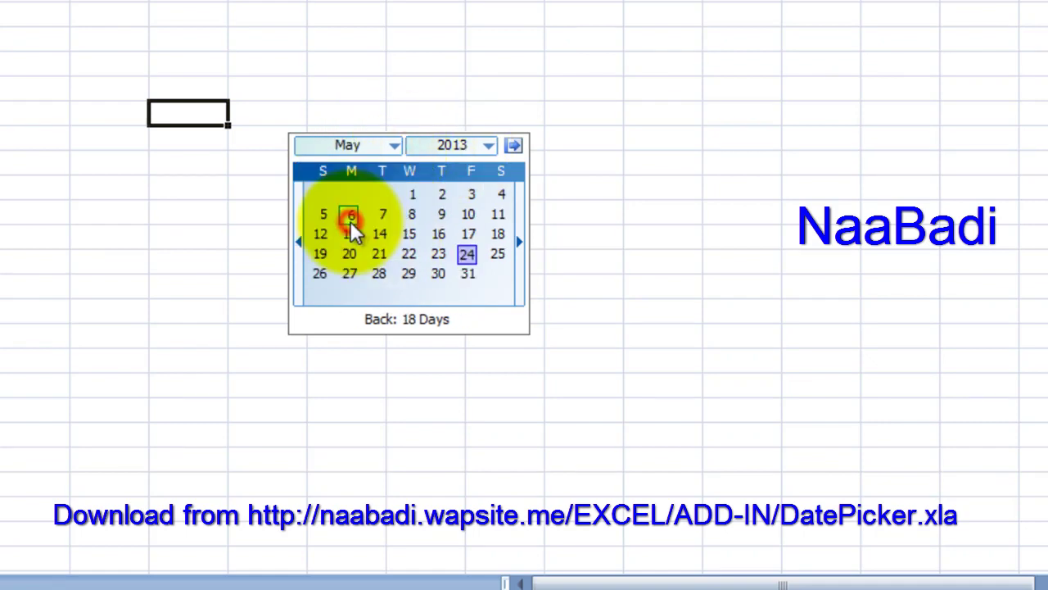
left_click(488, 149)
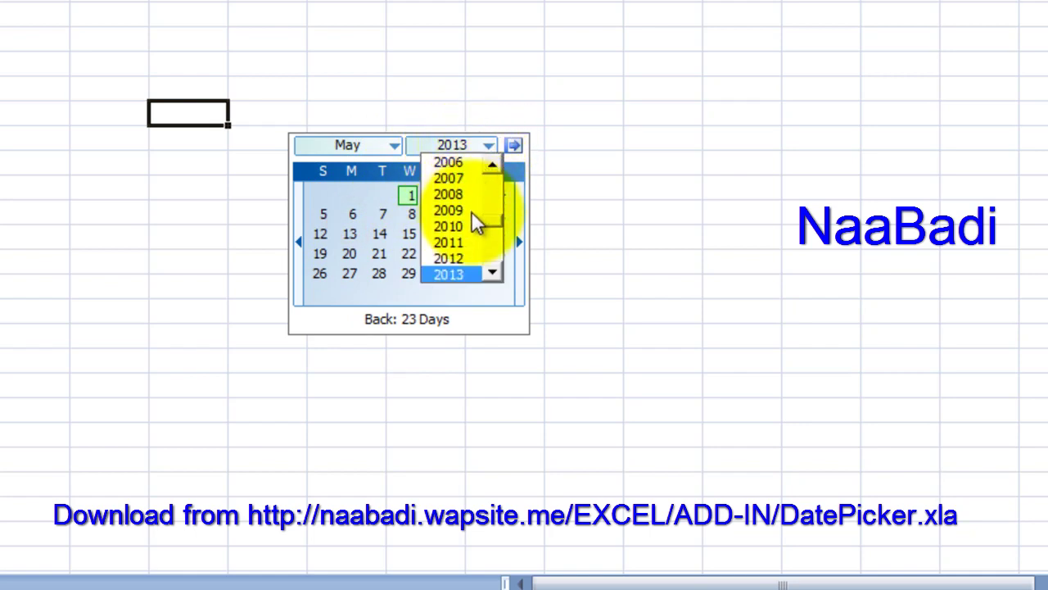
left_click_drag(491, 221, 497, 225)
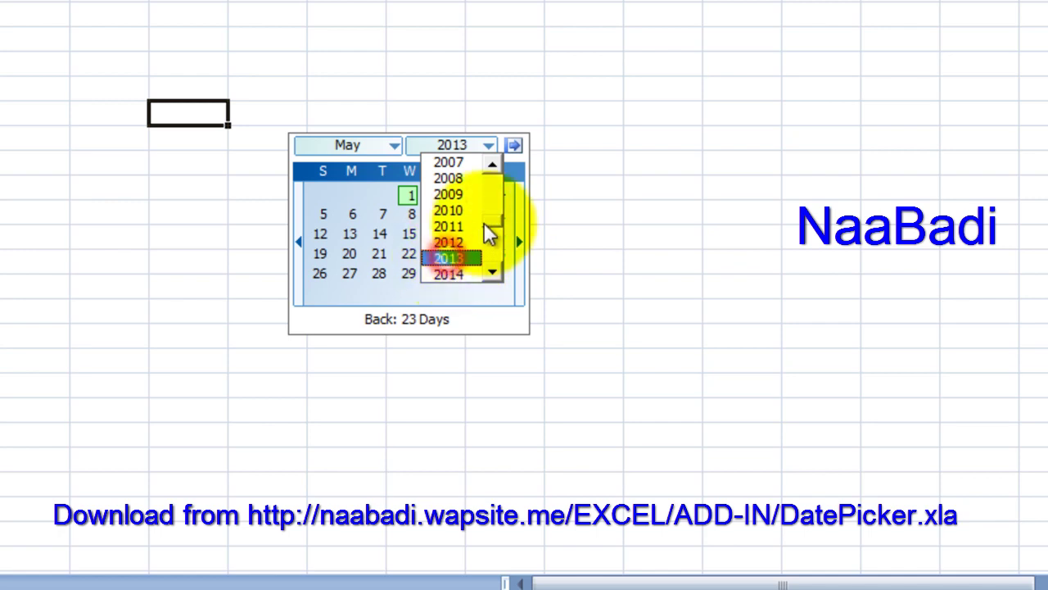
left_click(432, 141)
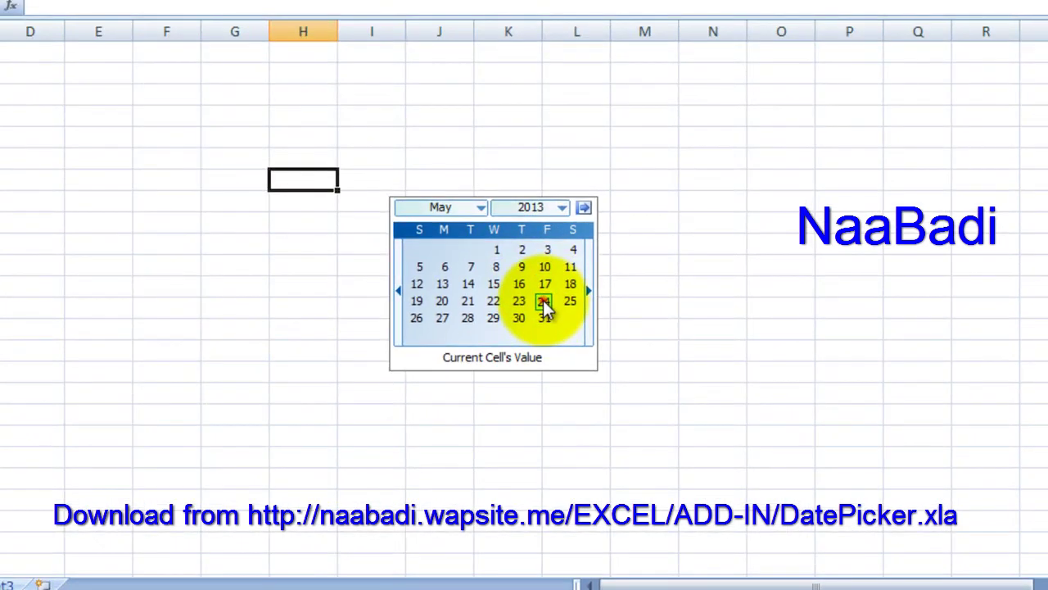
left_click(545, 302)
left_click_drag(337, 32, 368, 33)
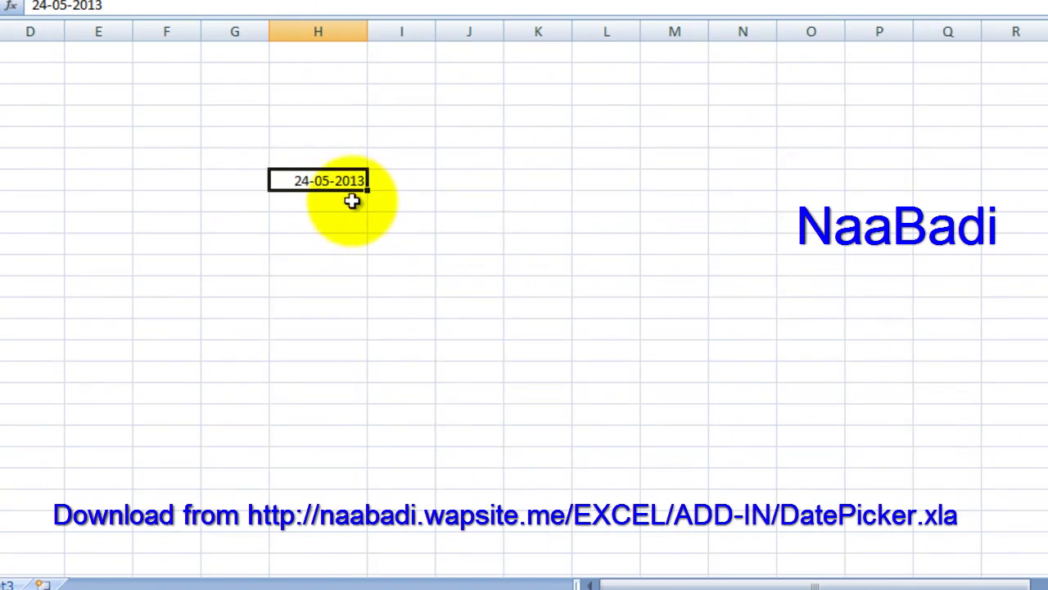
Insert 13-05-2013 into cell H10 using the Pick from Calendar popup.
left_click(332, 250)
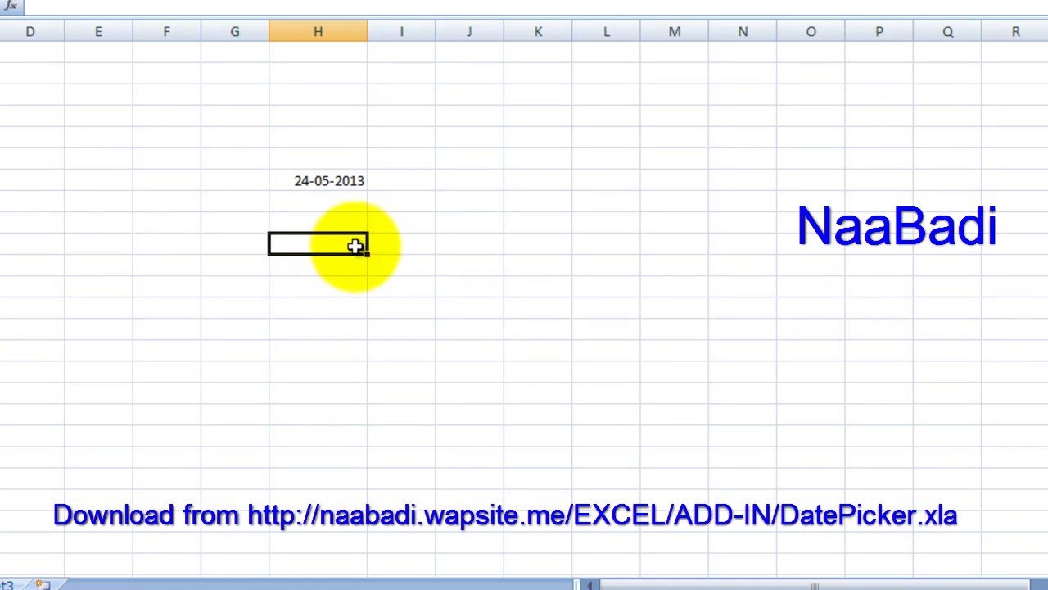
right_click(355, 246)
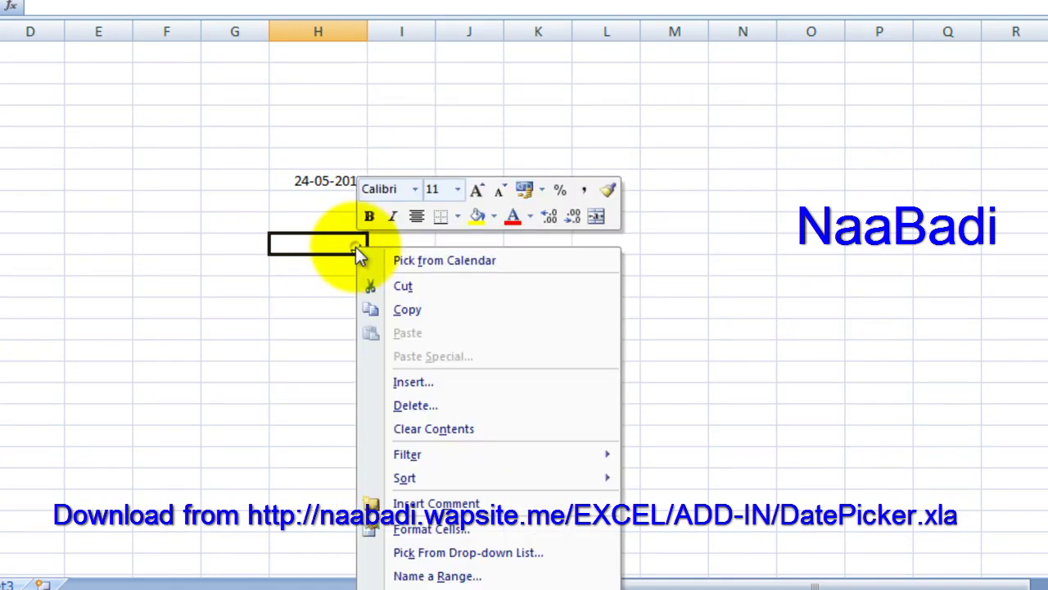
left_click(442, 262)
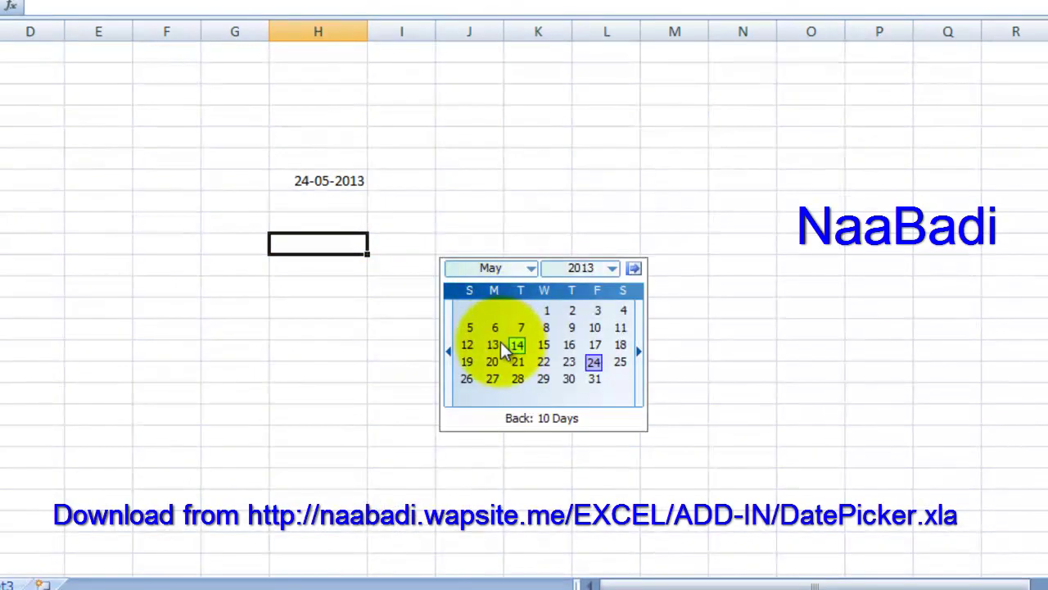
left_click(491, 350)
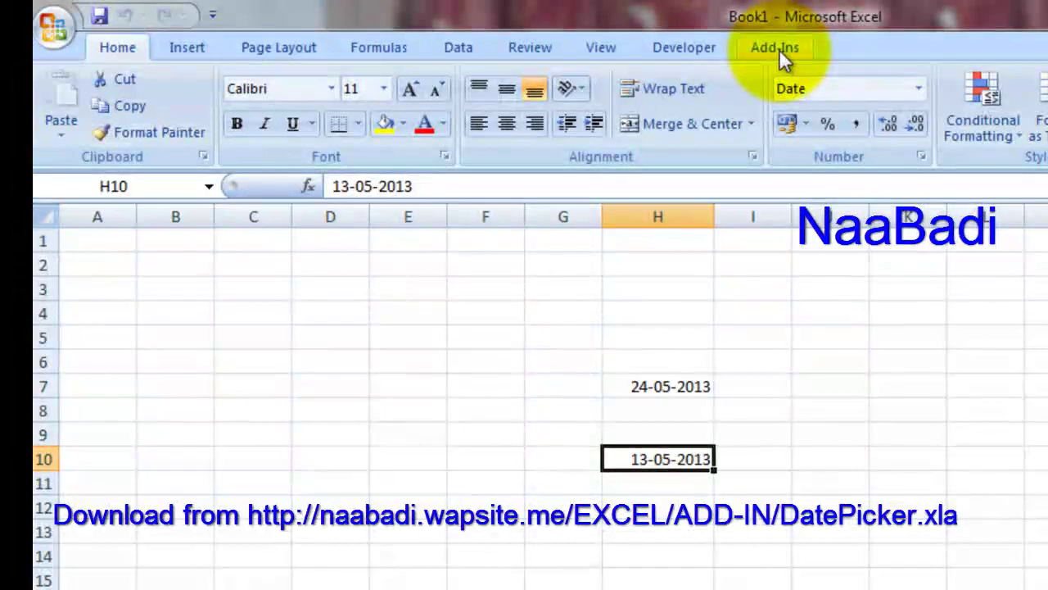
Use the Add-Ins Date Picker to put 08-05-2013 in D10, then widen column D.
left_click(779, 49)
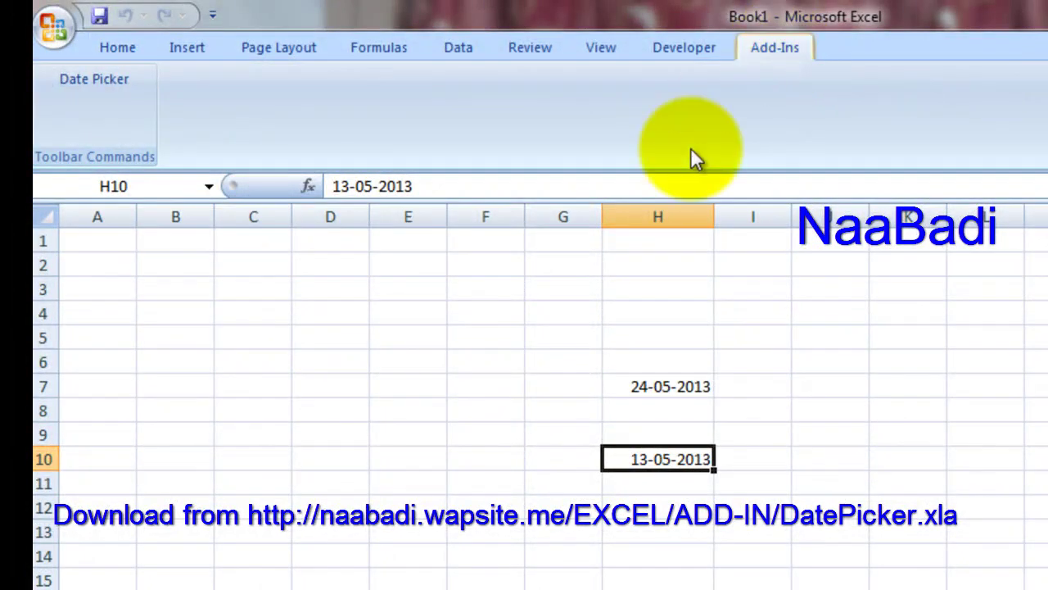
left_click(350, 452)
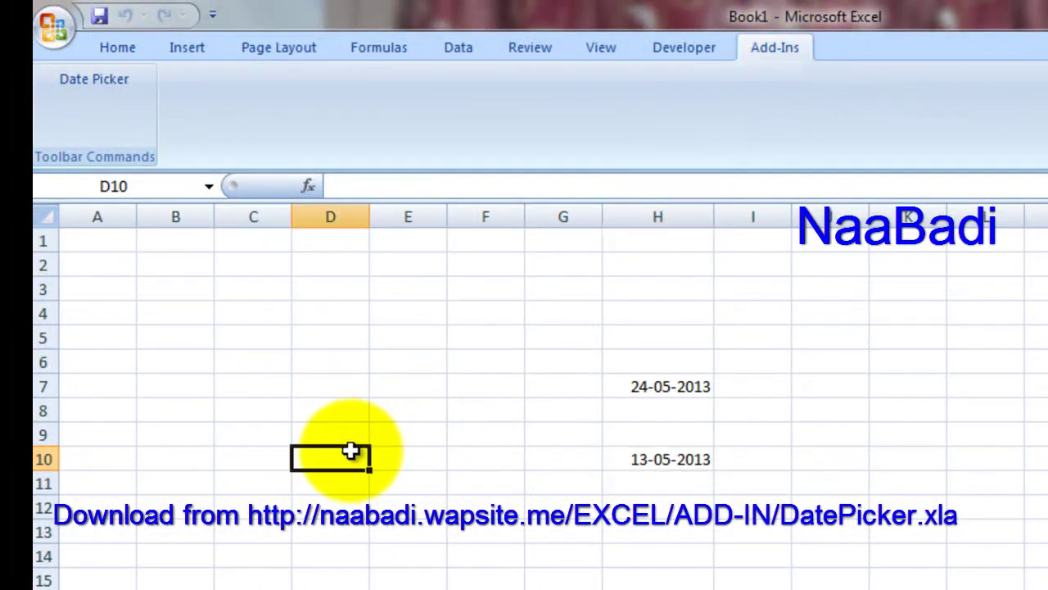
left_click(97, 84)
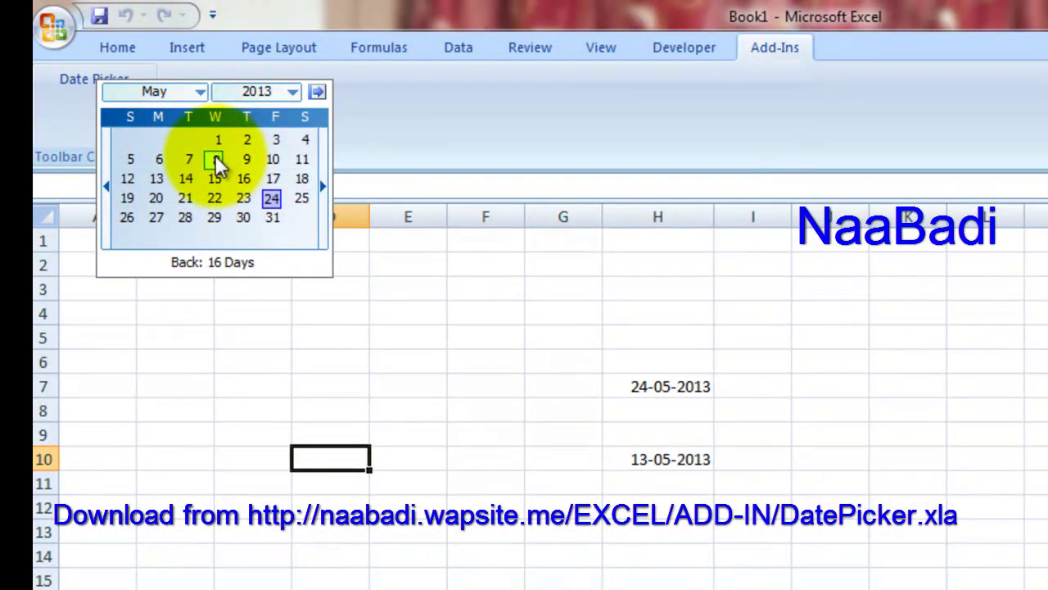
left_click(216, 156)
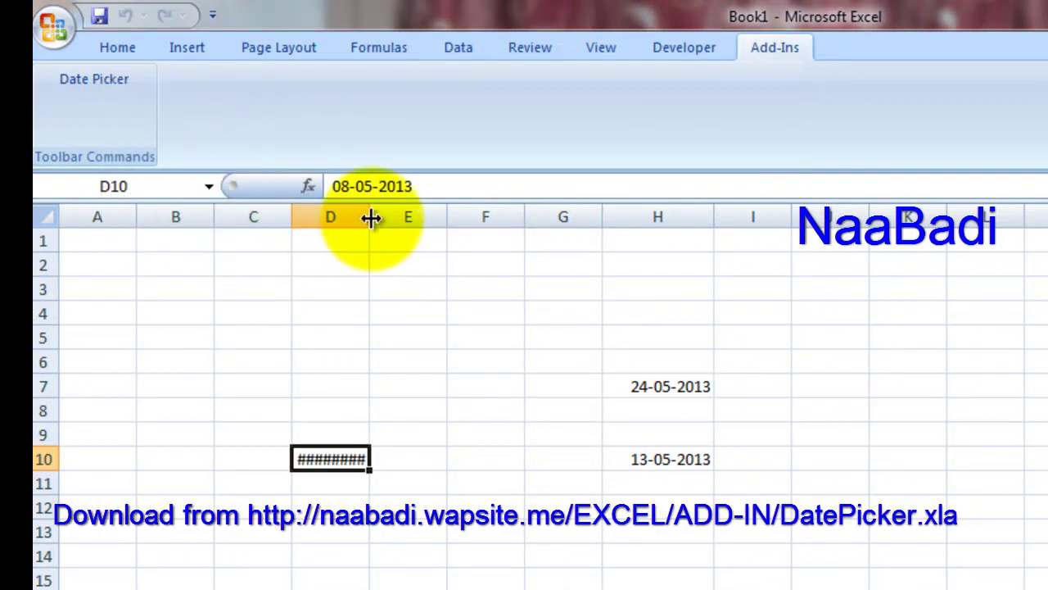
left_click_drag(370, 217, 406, 221)
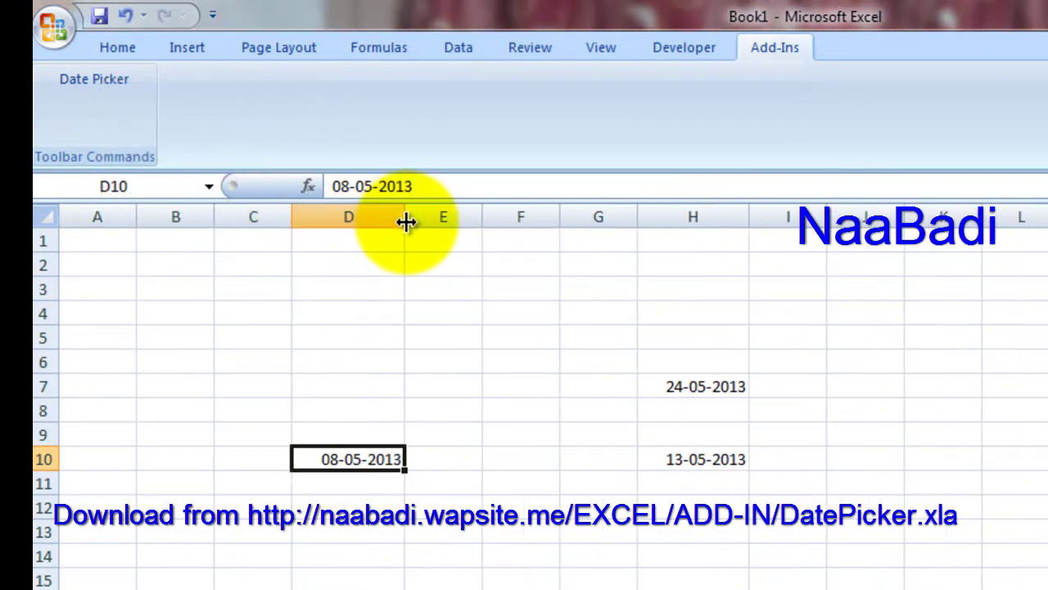